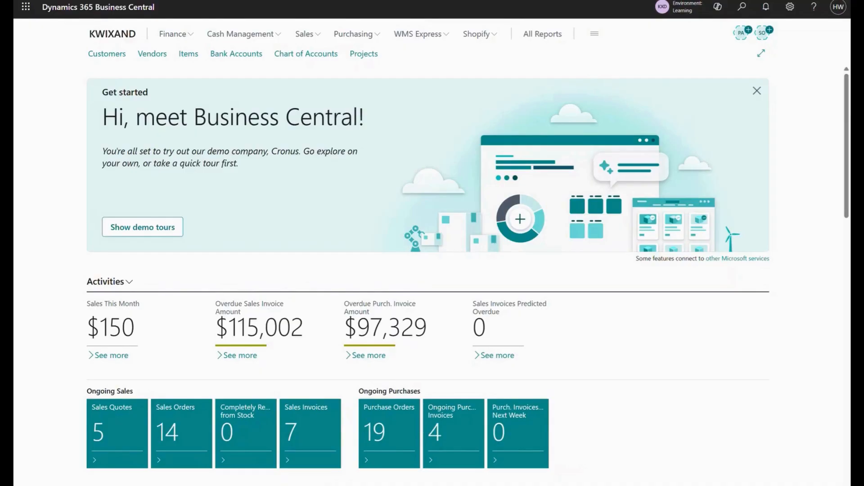
# Move from the Sales Orders list to the Sales Invoices list and start a blank invoice.
pyautogui.click(307, 36)
pyautogui.click(166, 67)
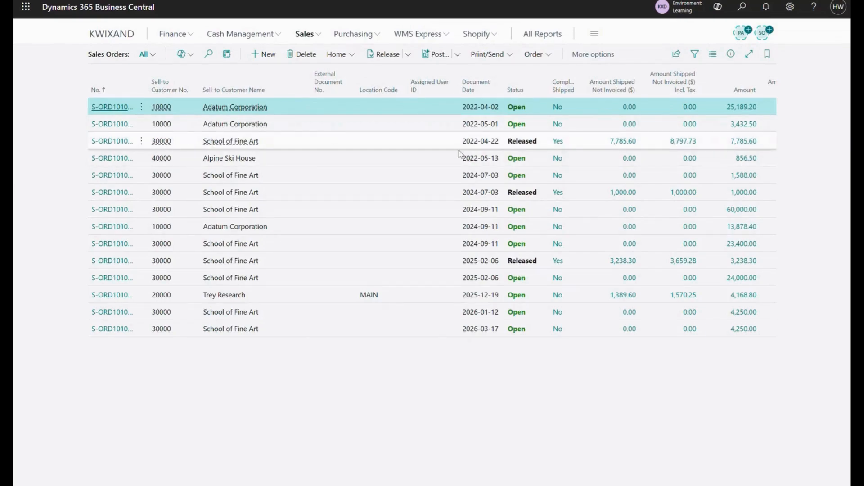
pyautogui.moveTo(562, 95)
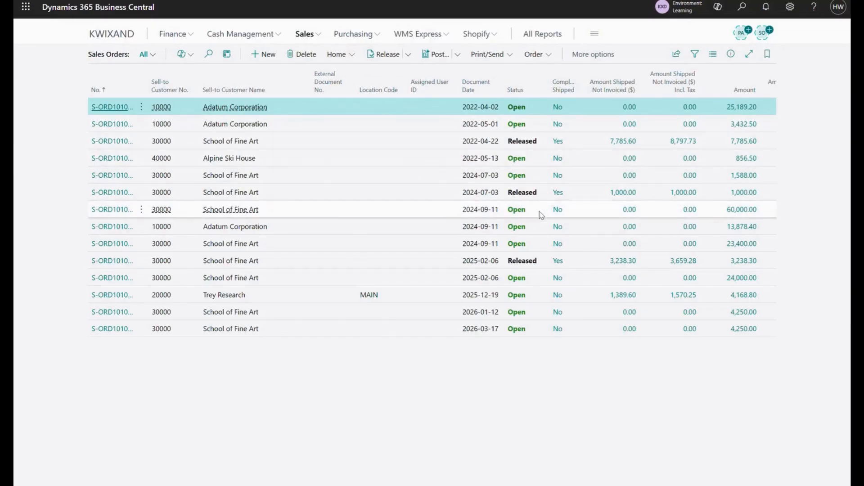
pyautogui.click(297, 36)
pyautogui.click(254, 55)
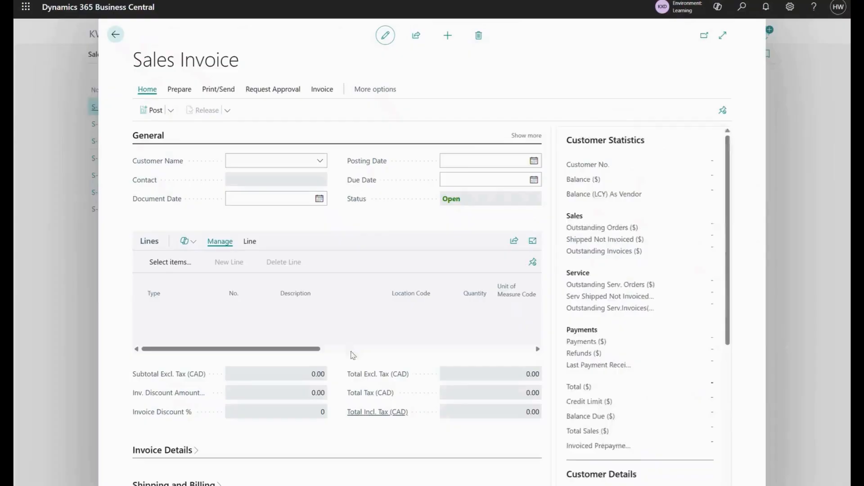
# Set customer 30000, School of Fine Art, on the invoice and show all General fields.
pyautogui.write('school of fin')
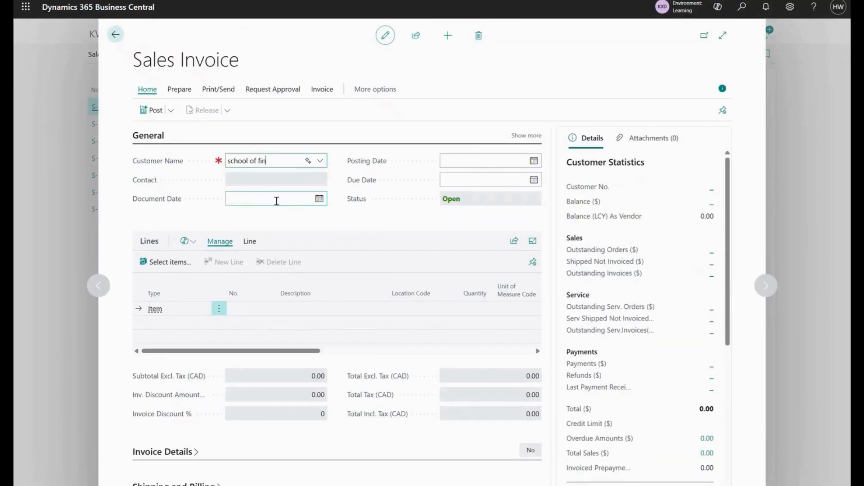
pyautogui.click(249, 205)
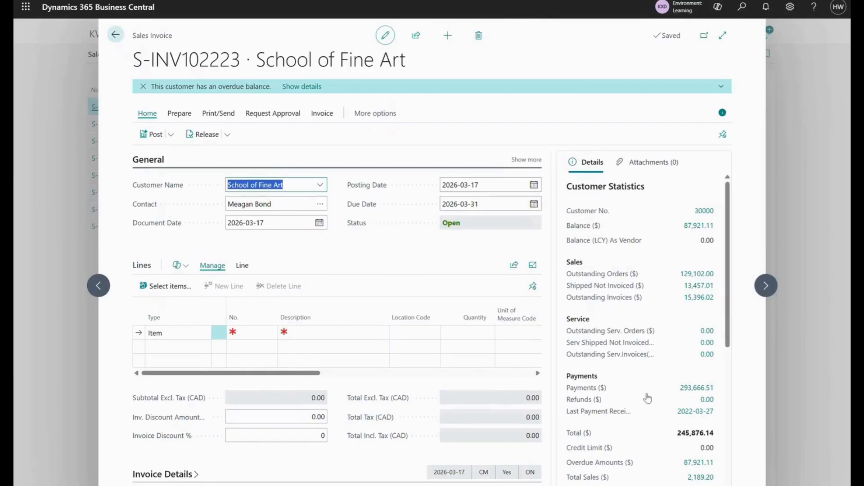
pyautogui.click(525, 160)
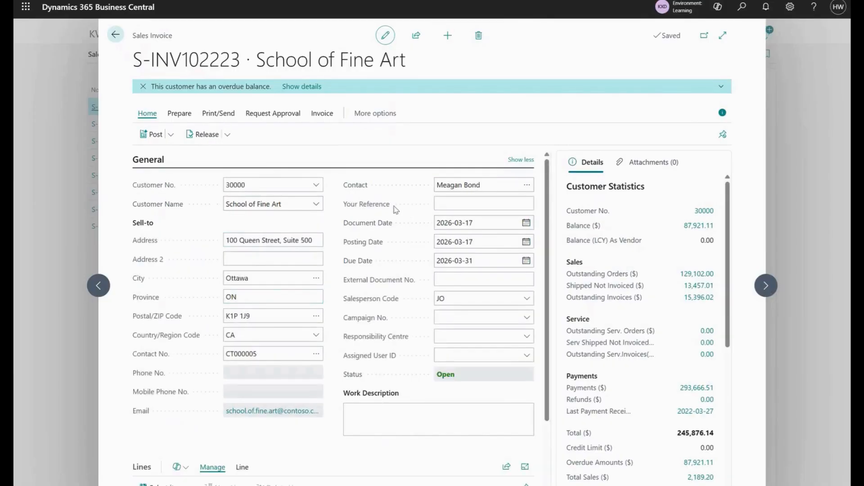
pyautogui.click(455, 205)
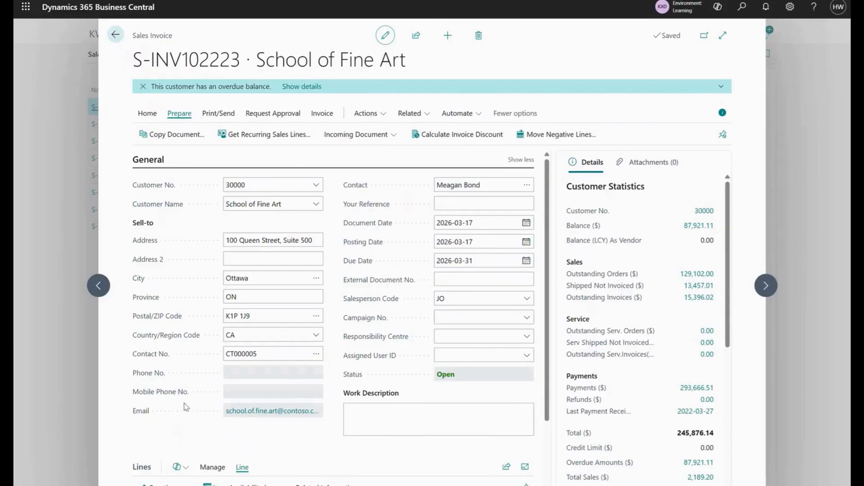
# Run Get Shipment Lines from the Lines functions to list customer 30000's five shipped lines.
pyautogui.scroll(-3, 186, 406)
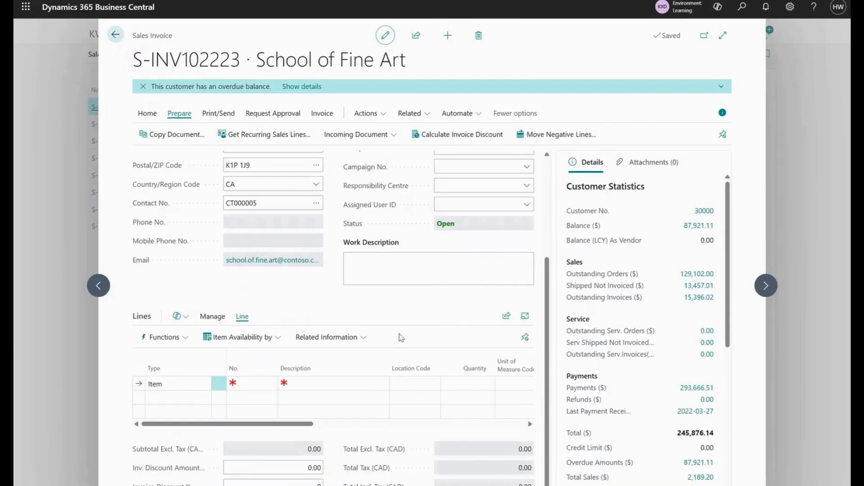
pyautogui.scroll(-1, 189, 254)
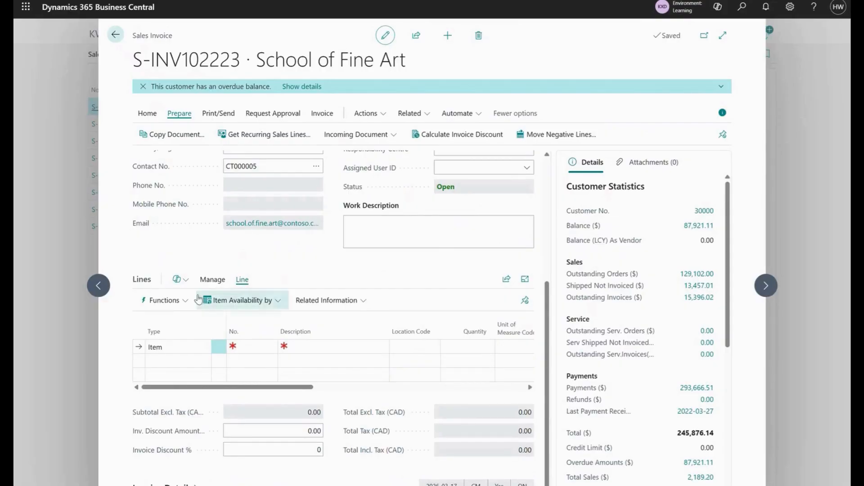
pyautogui.click(175, 300)
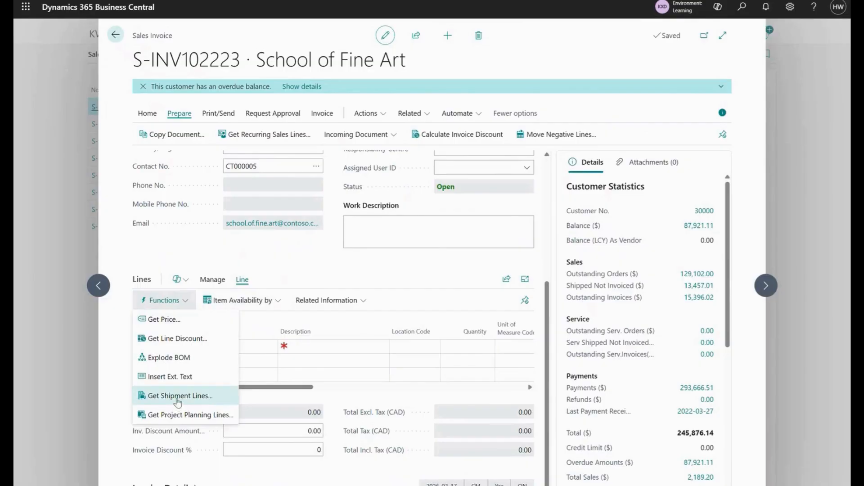
pyautogui.click(202, 396)
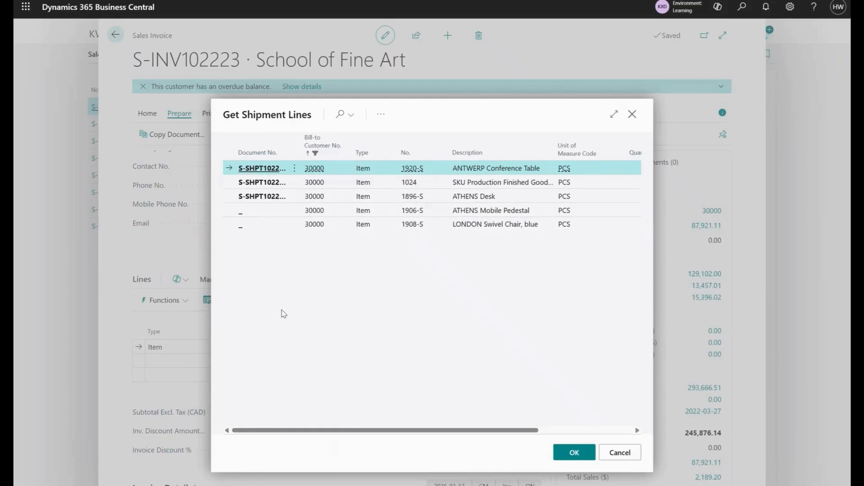
# Select all five shipment lines and add them to invoice S-INV102223.
pyautogui.click(294, 169)
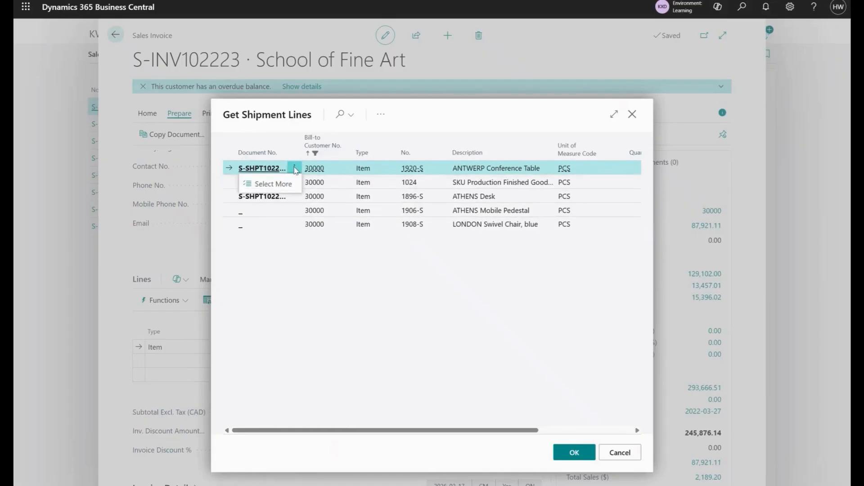
pyautogui.click(273, 183)
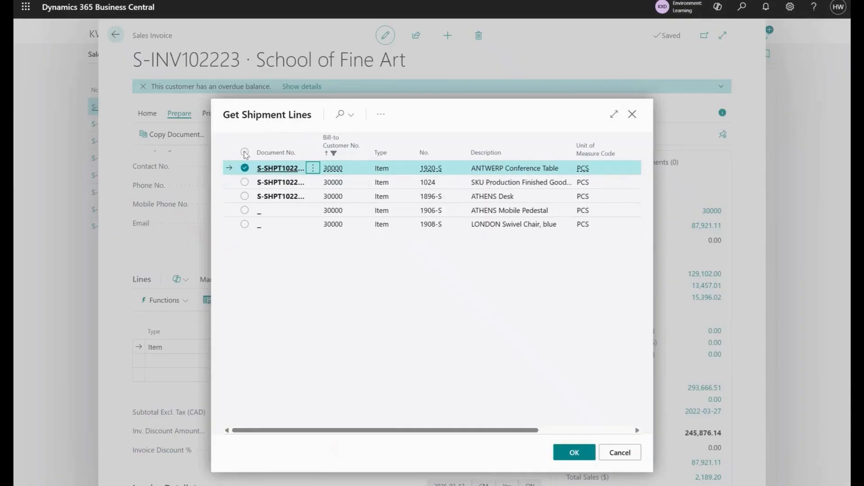
pyautogui.click(244, 152)
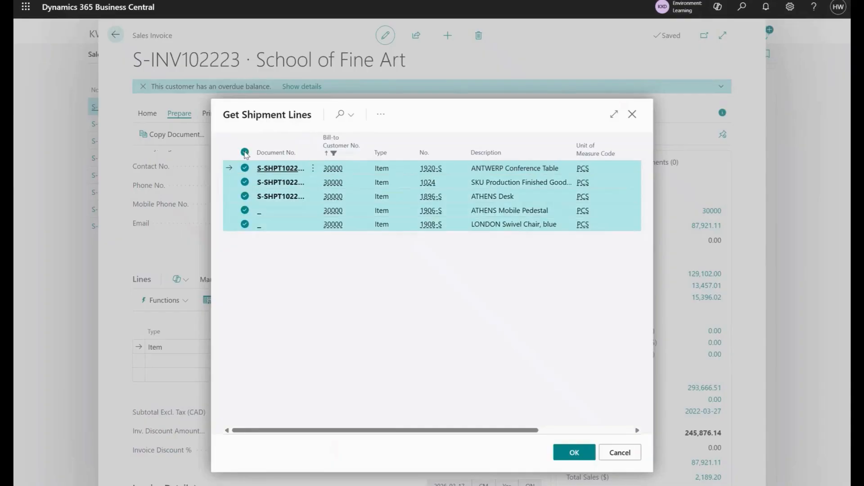
pyautogui.click(577, 455)
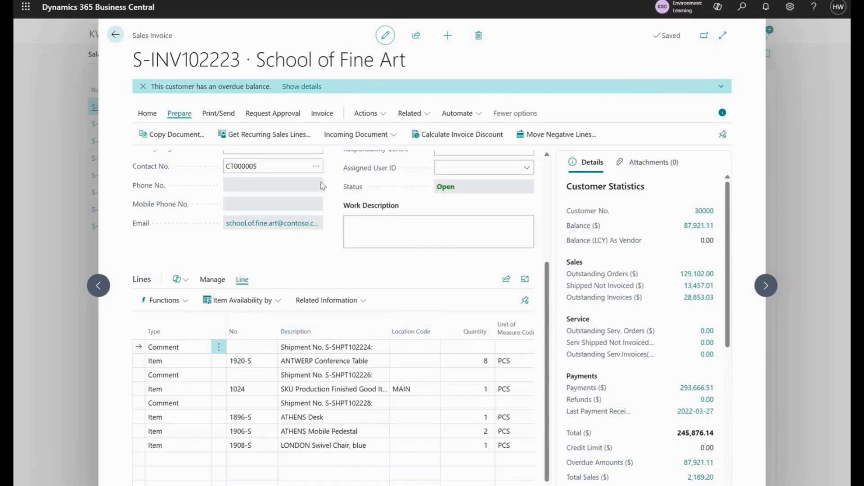
pyautogui.scroll(1, 321, 194)
pyautogui.scroll(4, 320, 194)
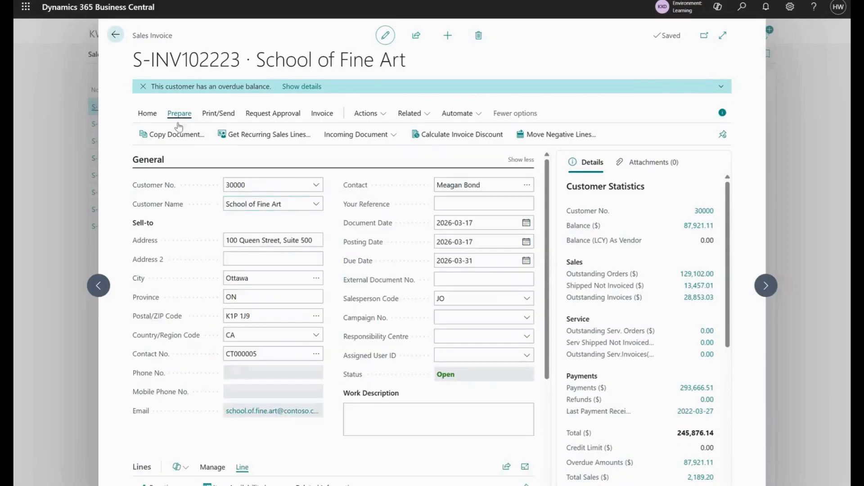
pyautogui.click(143, 118)
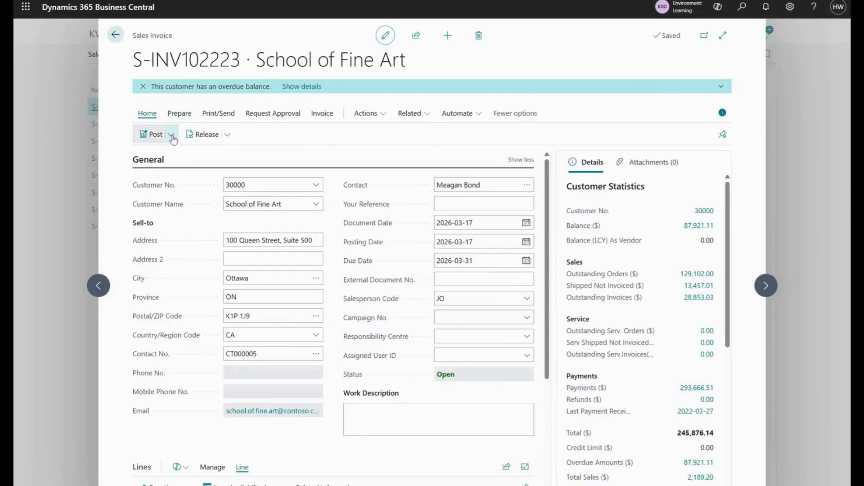
pyautogui.click(172, 137)
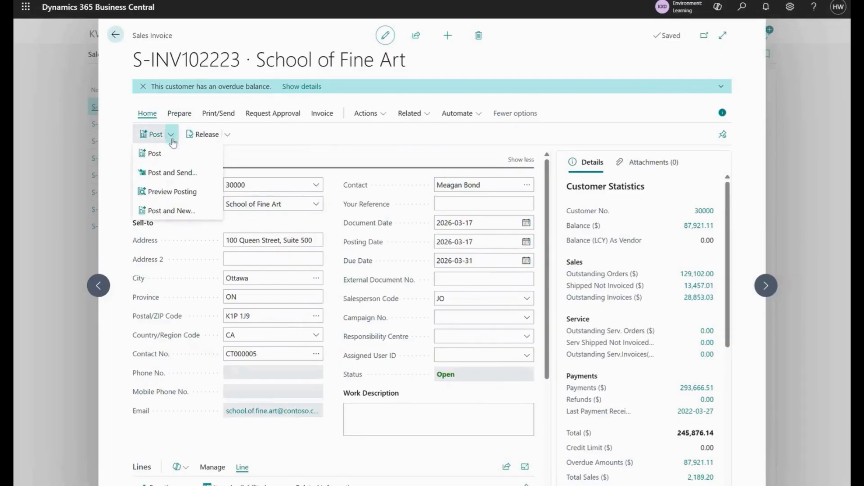
pyautogui.click(172, 193)
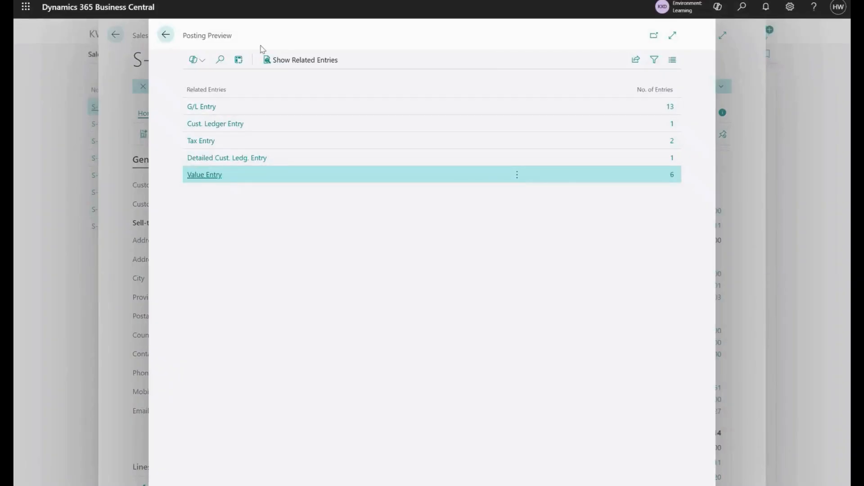
pyautogui.click(650, 108)
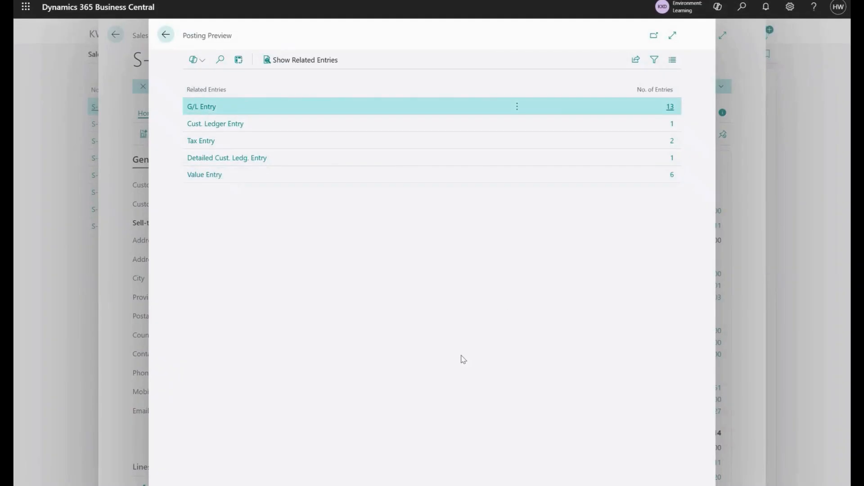
pyautogui.click(167, 36)
pyautogui.press('Escape')
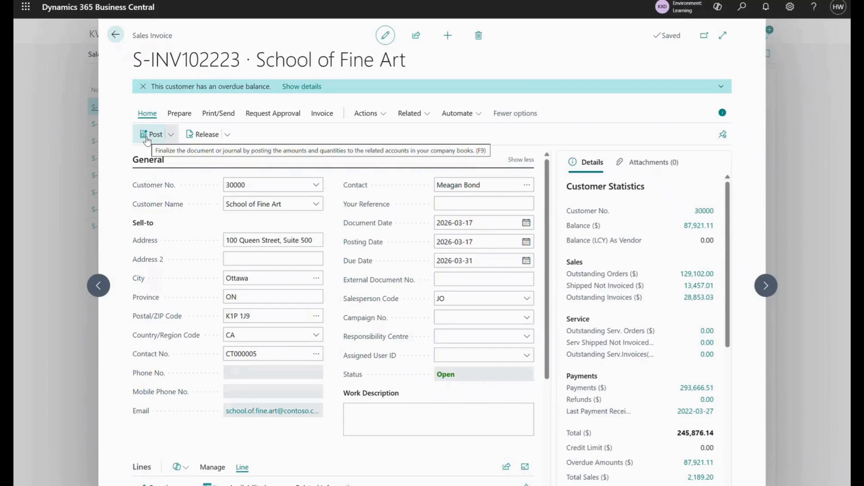
# Post invoice S-INV102223 and confirm, producing posted invoice PS-INV103223.
pyautogui.click(152, 134)
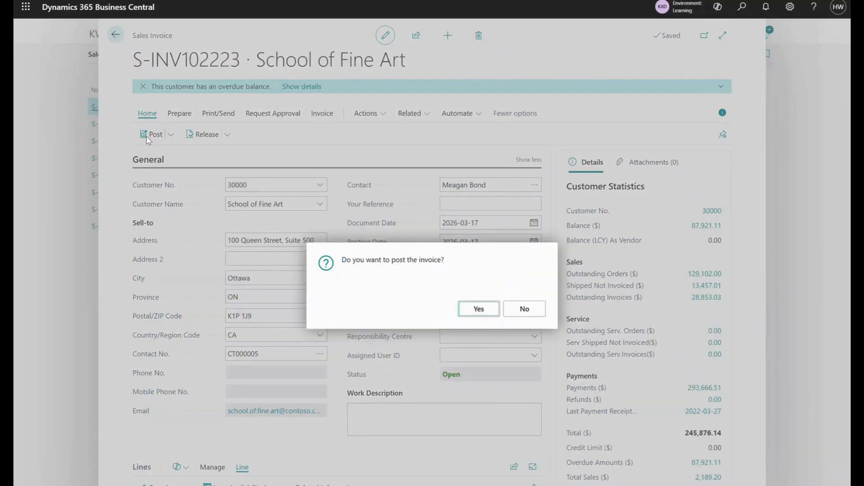
pyautogui.click(479, 310)
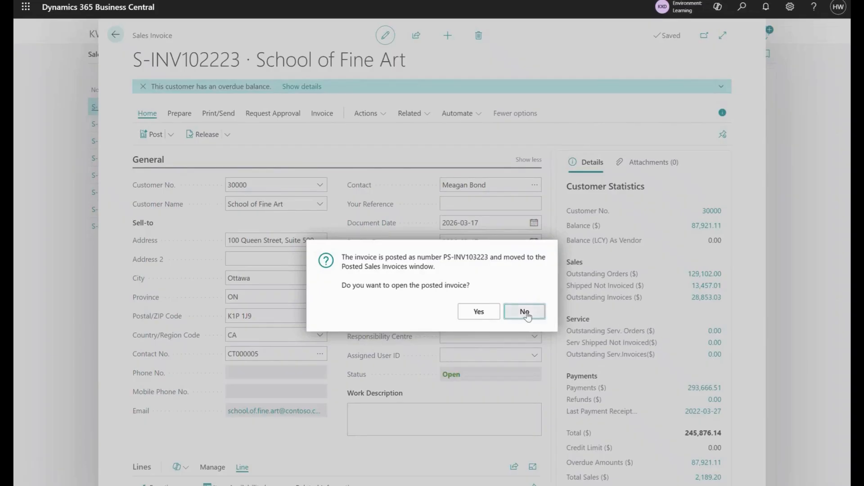
# Skip the posted invoice and open order S-ORD101003 to see 8 shipped and 8 invoiced.
pyautogui.click(524, 312)
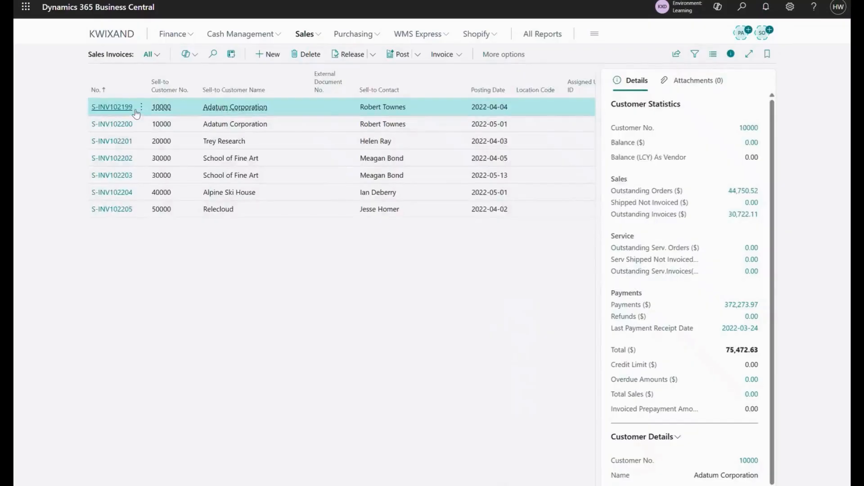
pyautogui.click(311, 41)
pyautogui.click(168, 67)
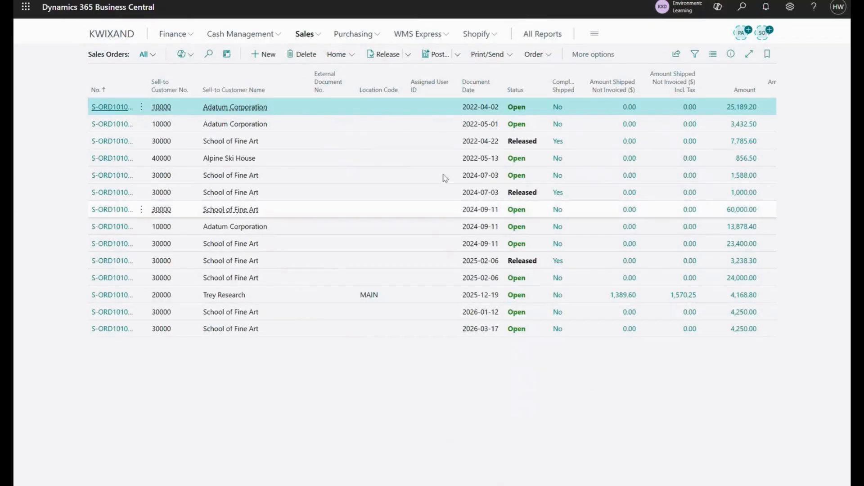
pyautogui.click(112, 141)
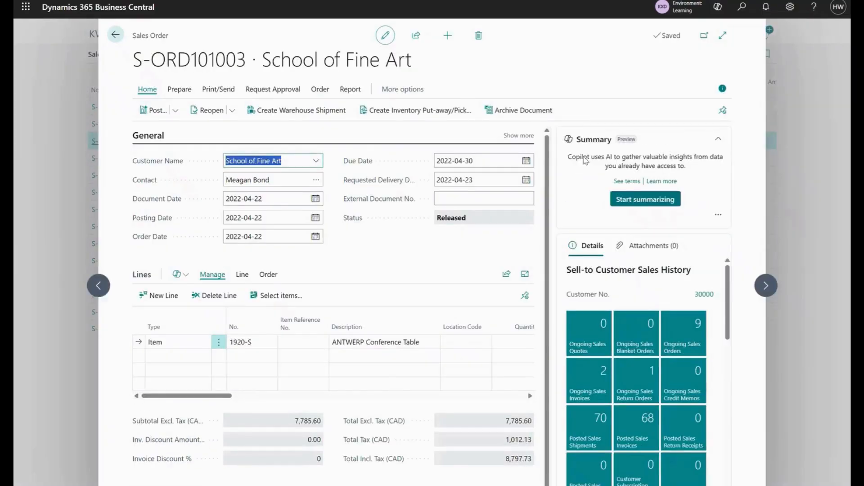
pyautogui.click(723, 88)
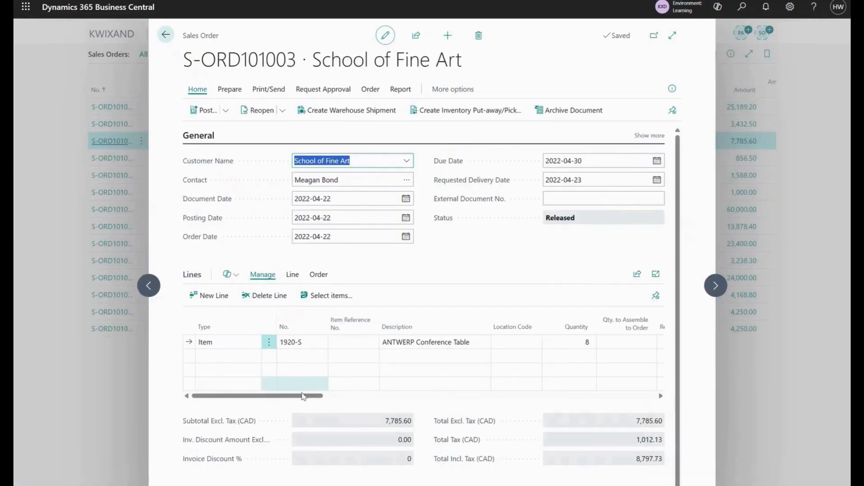
pyautogui.moveTo(299, 396); pyautogui.dragTo(504, 402)
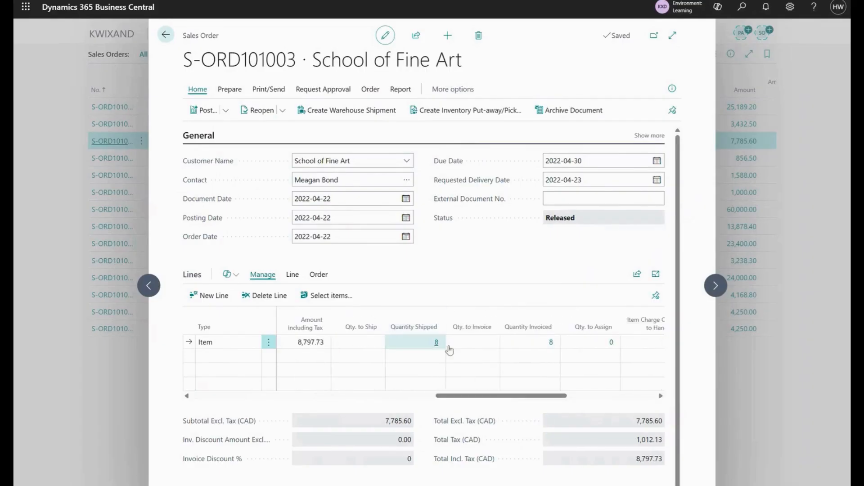